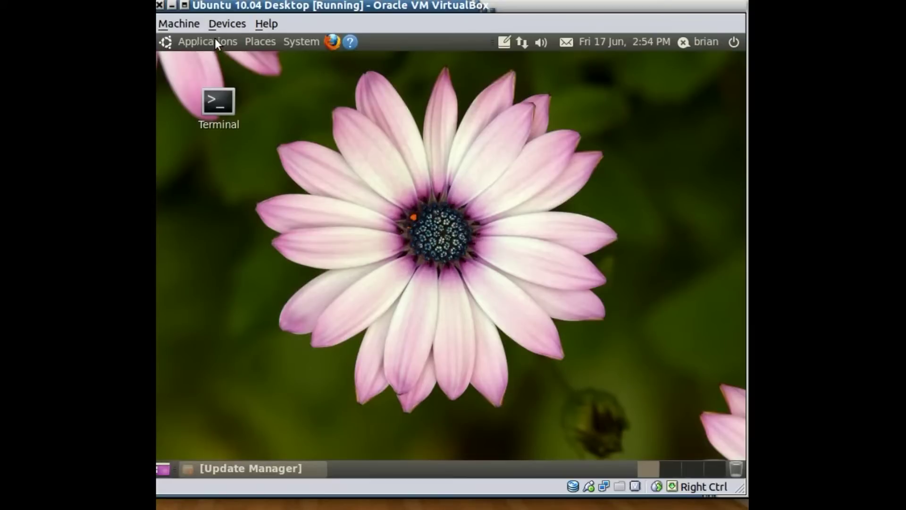
# Launch Tomboy Notes from the Applications > Accessories menu.
pyautogui.click(214, 40)
pyautogui.moveTo(230, 58)
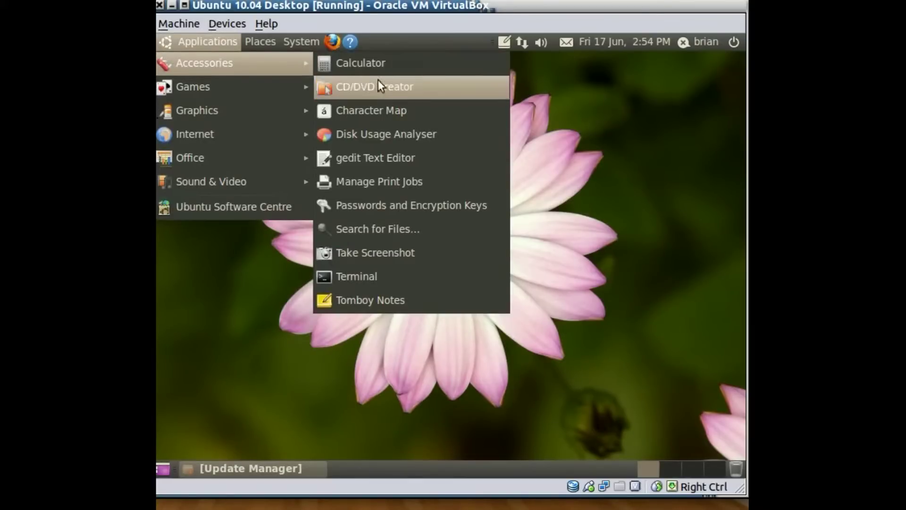
pyautogui.click(437, 296)
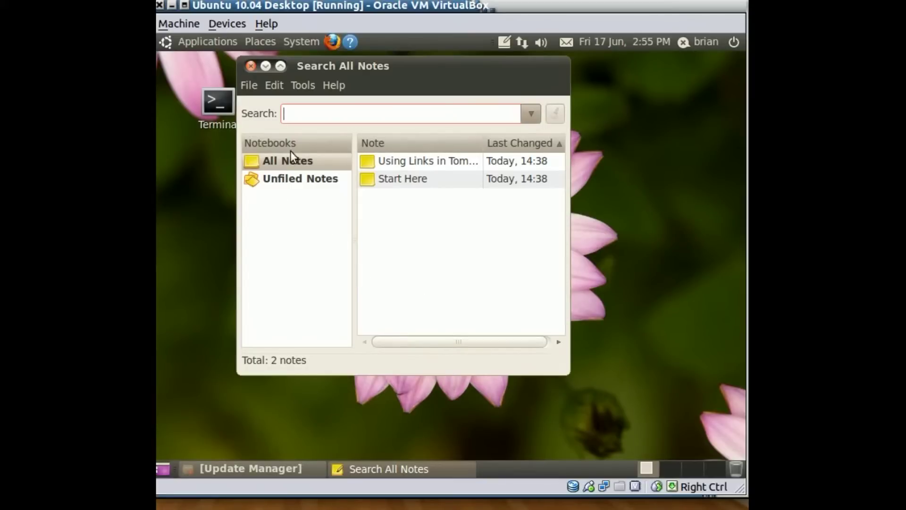
# With the two-note list showing, bring up the File menu for creating notes.
pyautogui.click(248, 83)
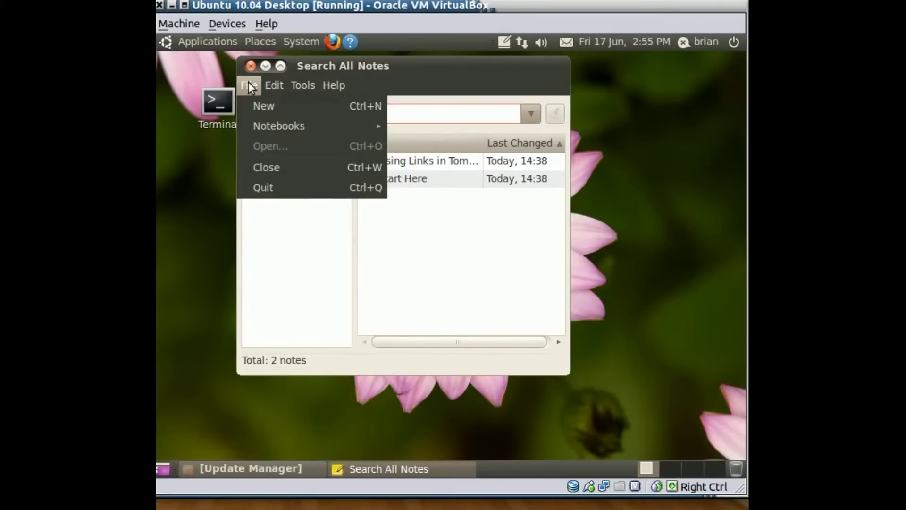
# Add a new note named 'Kipling' containing the line 'If you wake at midnight and hear the horses' feet'.
pyautogui.click(254, 107)
pyautogui.moveTo(265, 116); pyautogui.dragTo(157, 113)
pyautogui.write('Kip')
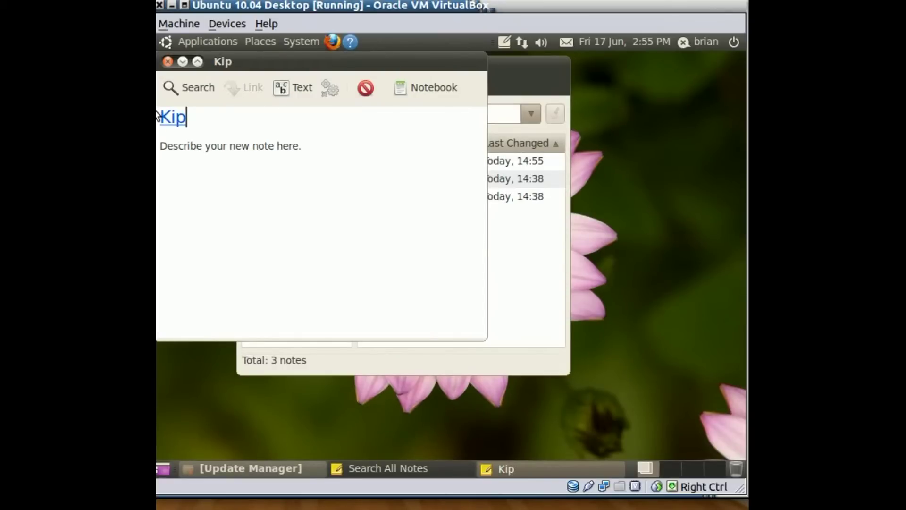
pyautogui.write('liong')
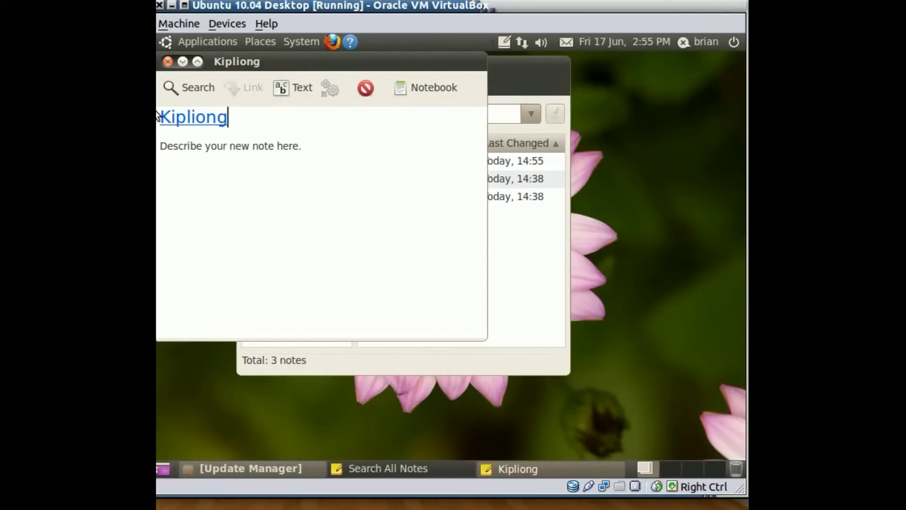
pyautogui.press('BackSpace')
pyautogui.press('BackSpace')
pyautogui.press('BackSpace')
pyautogui.write('n')
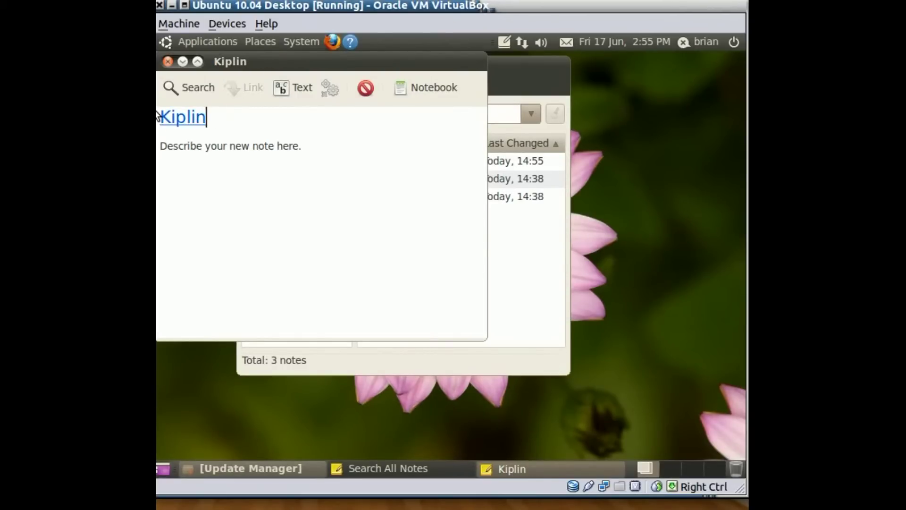
pyautogui.write('g')
pyautogui.moveTo(340, 144); pyautogui.dragTo(157, 147)
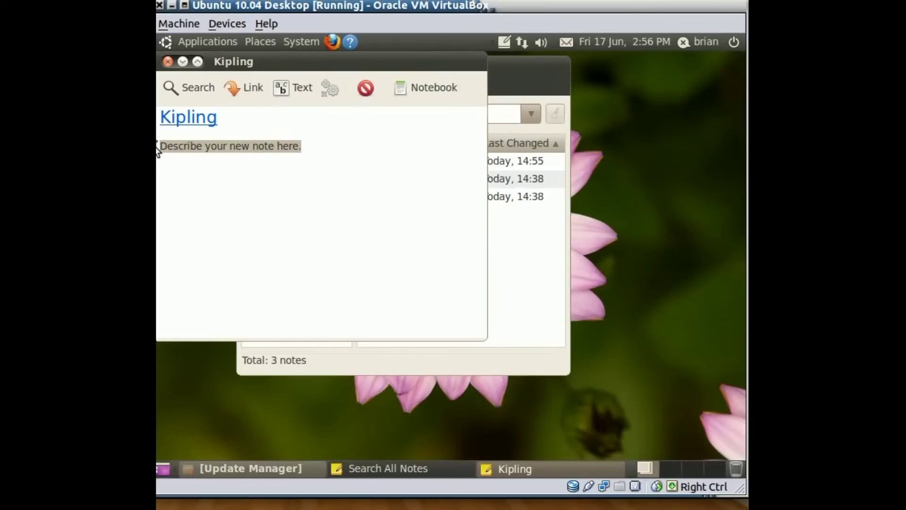
pyautogui.write('If yo')
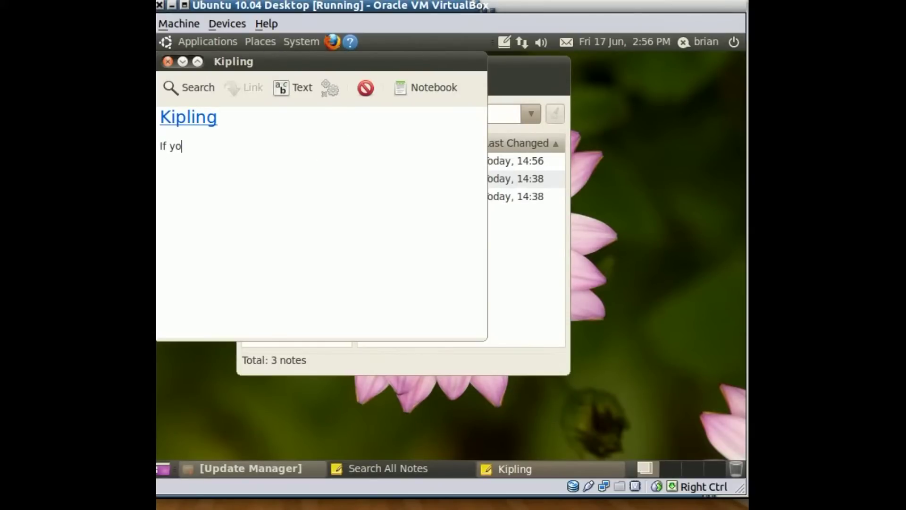
pyautogui.write('u wake at midnig')
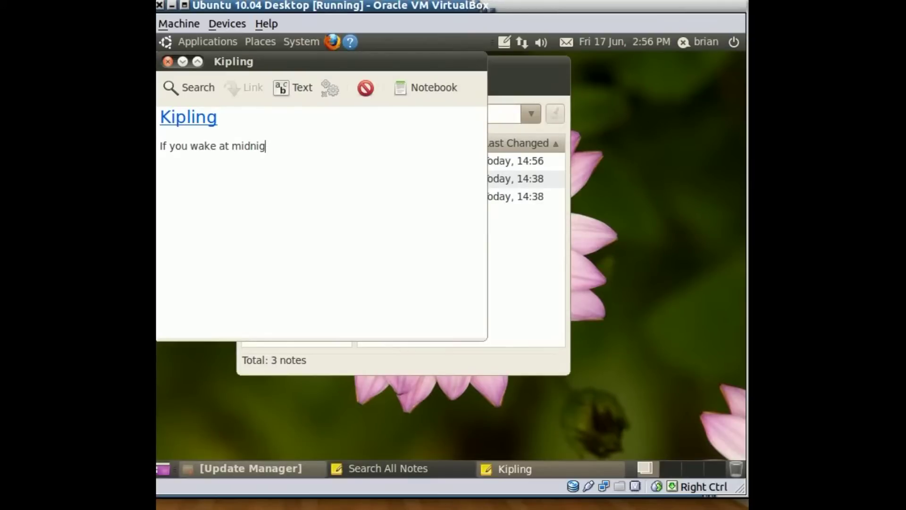
pyautogui.write('ht and hear the ho')
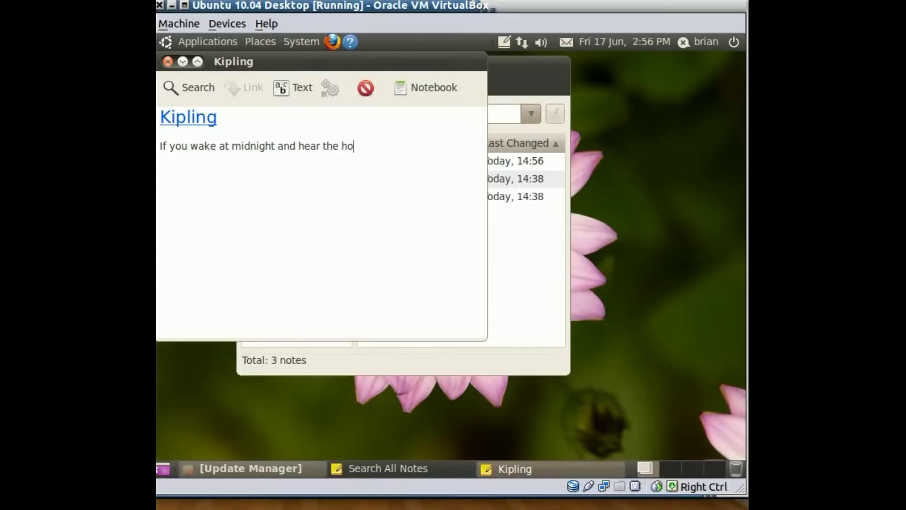
pyautogui.write("rses' feet")
# Close the Kipling note and start a new note titled 'Feet'.
pyautogui.click(167, 62)
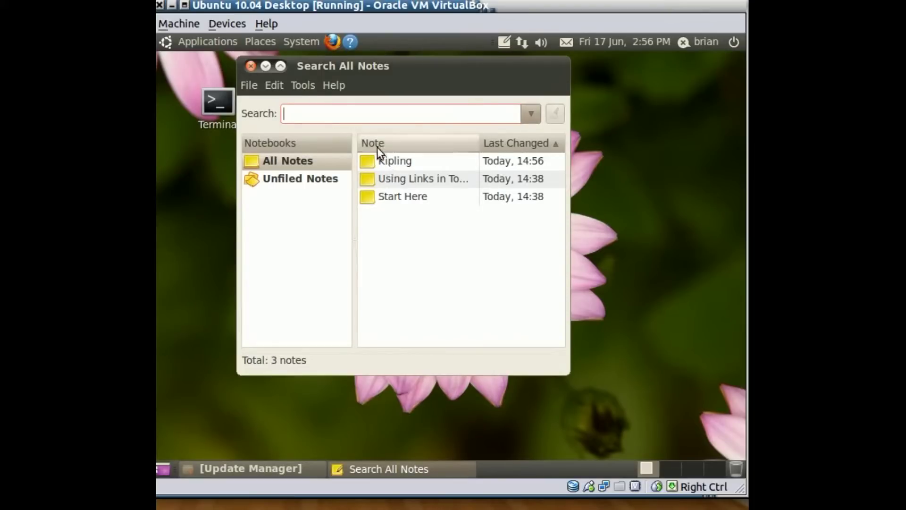
pyautogui.click(248, 84)
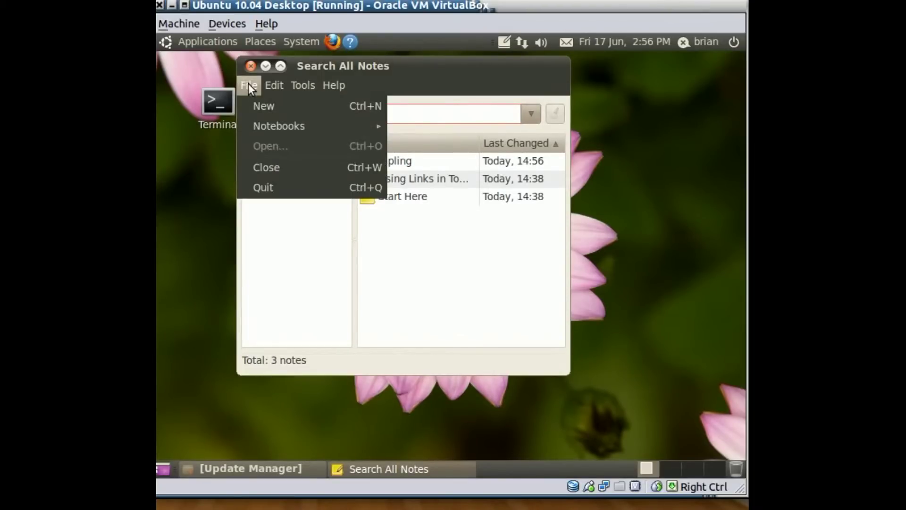
pyautogui.click(261, 106)
pyautogui.moveTo(265, 123); pyautogui.dragTo(157, 122)
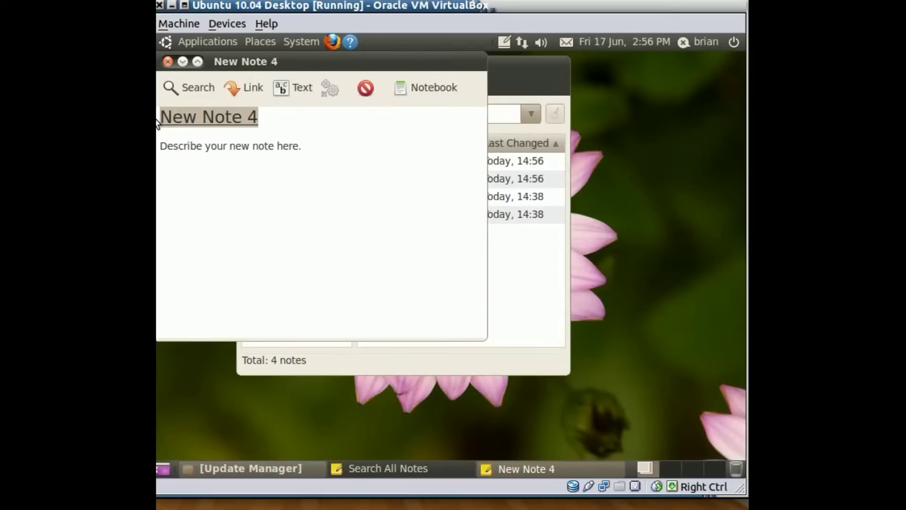
pyautogui.write('Feet')
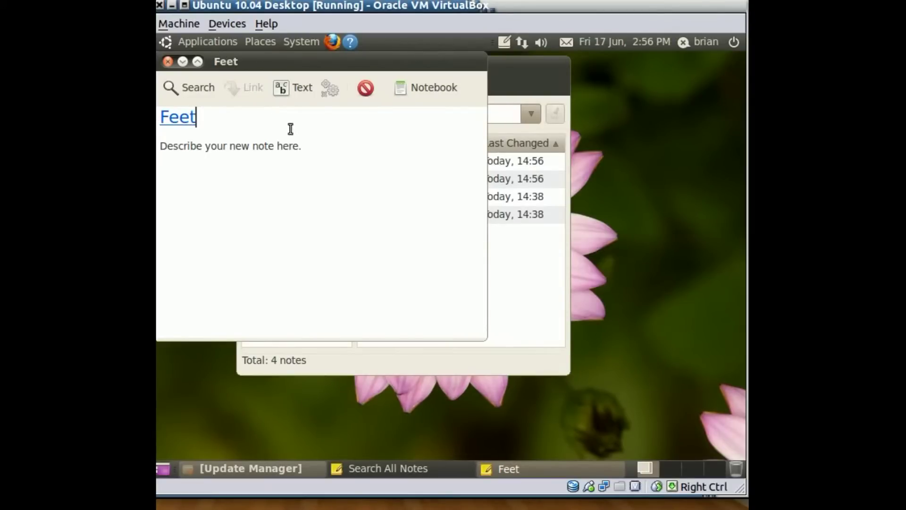
# Replace the Feet note's body with 'Animals with four feet' and select that line.
pyautogui.moveTo(312, 145); pyautogui.dragTo(157, 140)
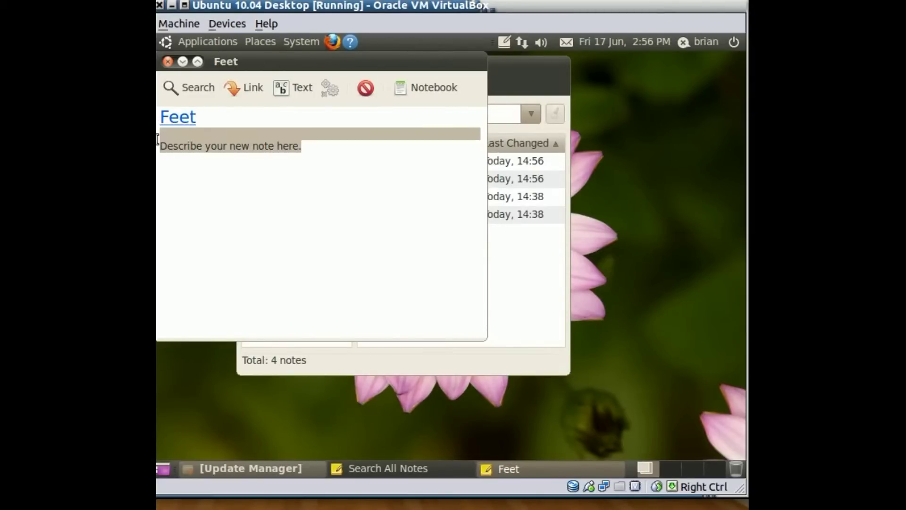
pyautogui.write('An')
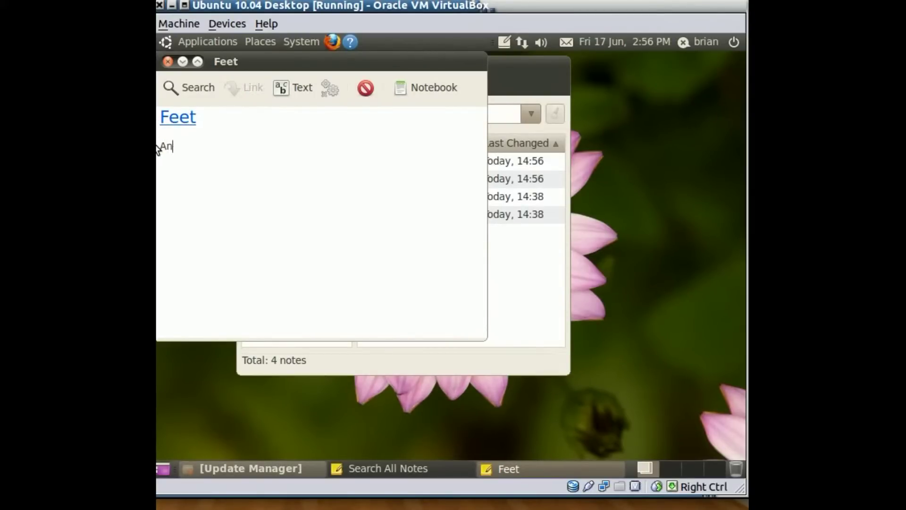
pyautogui.write('imals with fou')
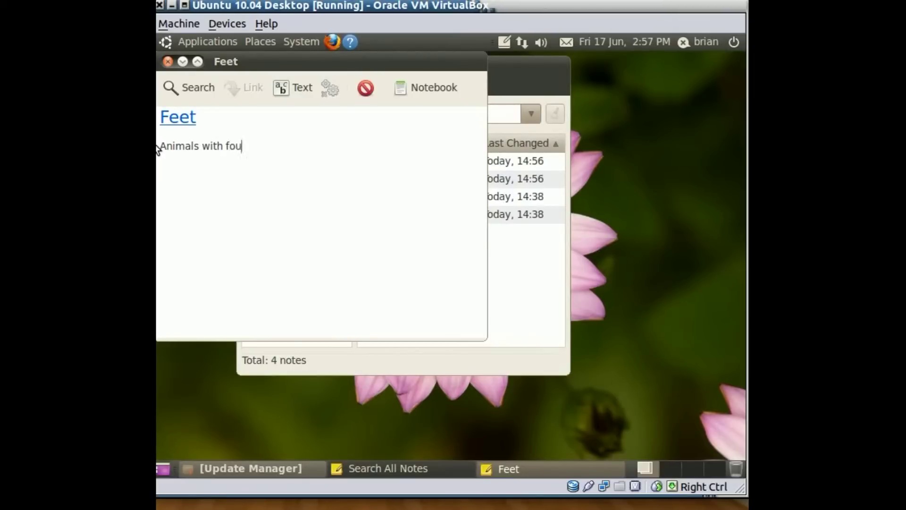
pyautogui.write('r feet')
pyautogui.moveTo(268, 143); pyautogui.dragTo(157, 150)
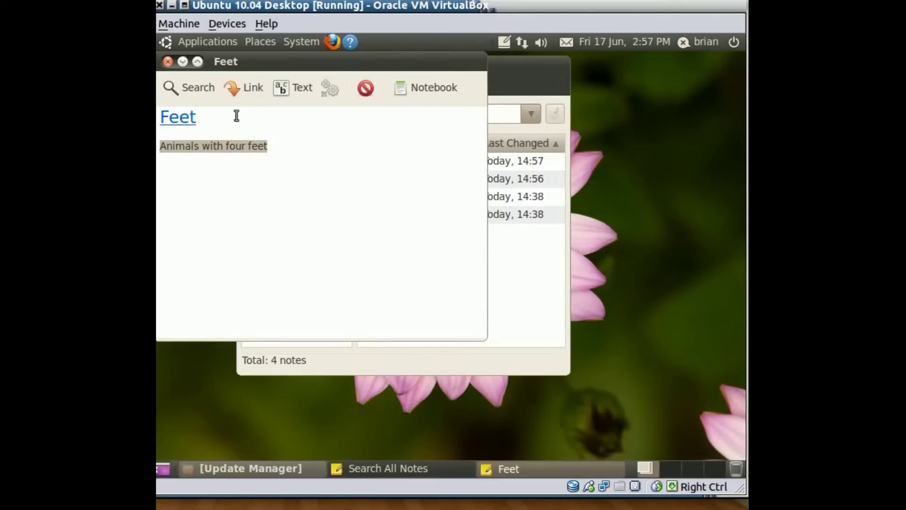
pyautogui.click(301, 90)
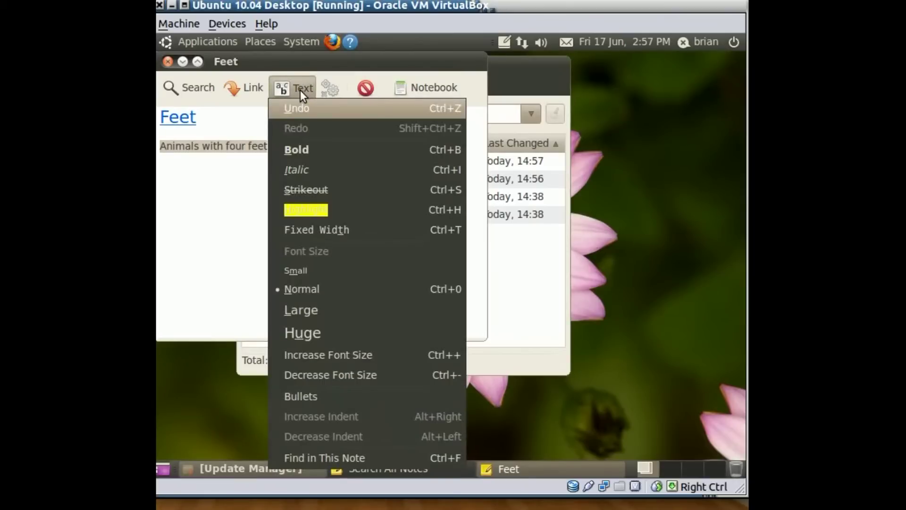
# Make the 'Animals with four feet' heading bold and italic.
pyautogui.click(303, 150)
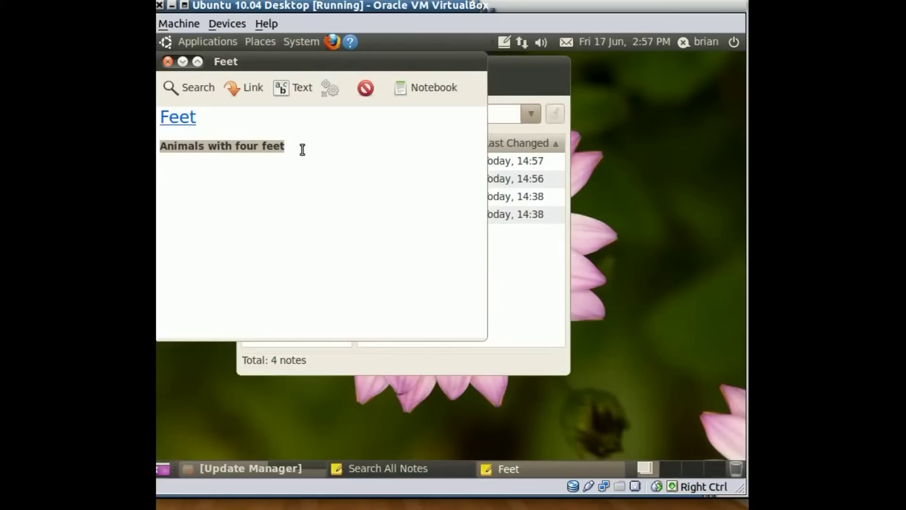
pyautogui.hotkey('ctrl', 'i')
pyautogui.hotkey('ctrl', 'i')
pyautogui.click(303, 150)
# List Pigs, Dogs and Cows on separate lines below the heading, then close the note.
pyautogui.press('Return')
pyautogui.write('P')
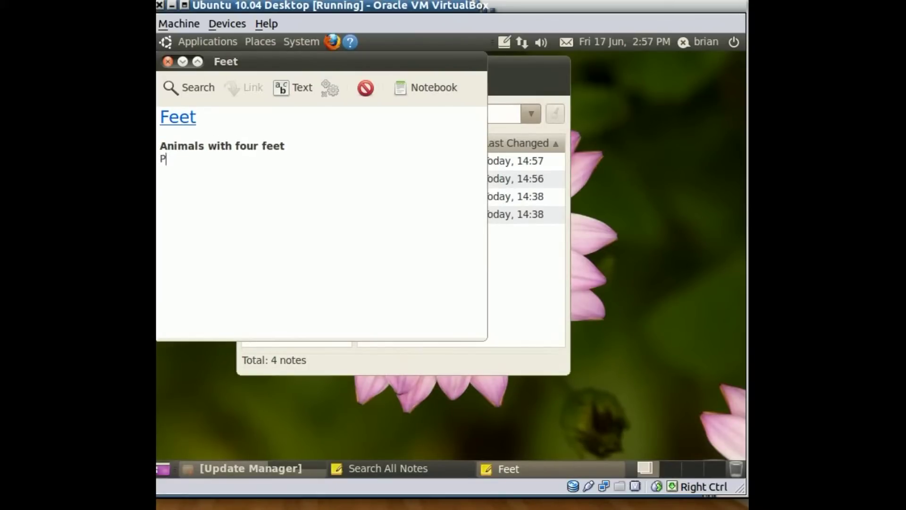
pyautogui.write('igs')
pyautogui.press('Return')
pyautogui.write('Dogs')
pyautogui.press('Return')
pyautogui.write('co')
pyautogui.press('BackSpace')
pyautogui.press('BackSpace')
pyautogui.write('Cows')
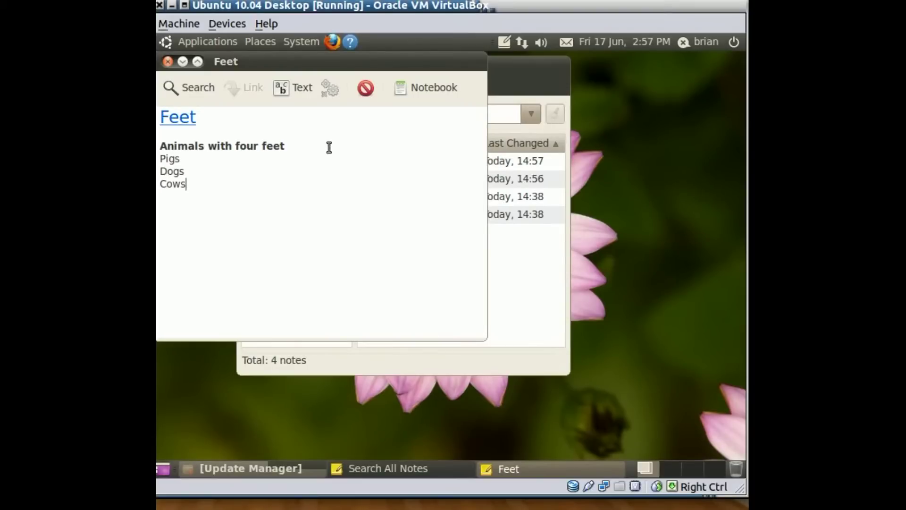
pyautogui.click(168, 61)
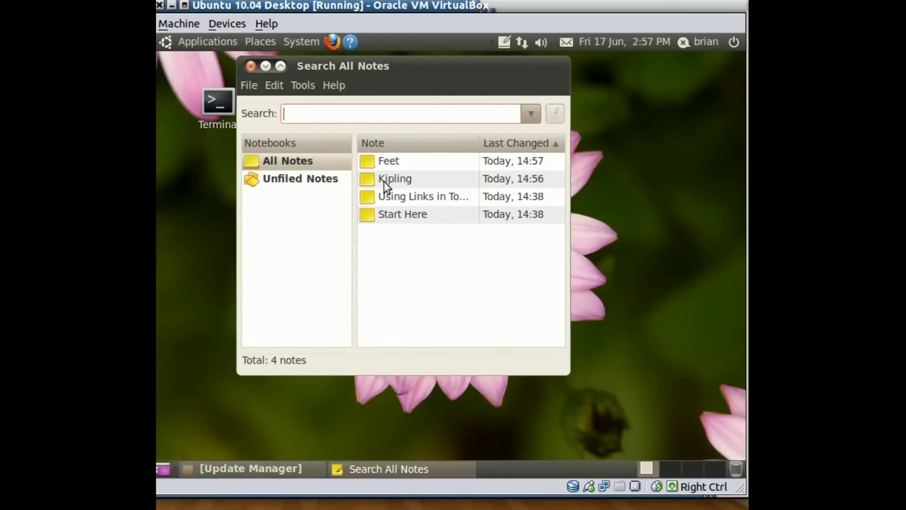
# Open Kipling, follow its 'feet' link to the Feet note, then close Feet.
pyautogui.doubleClick(370, 178)
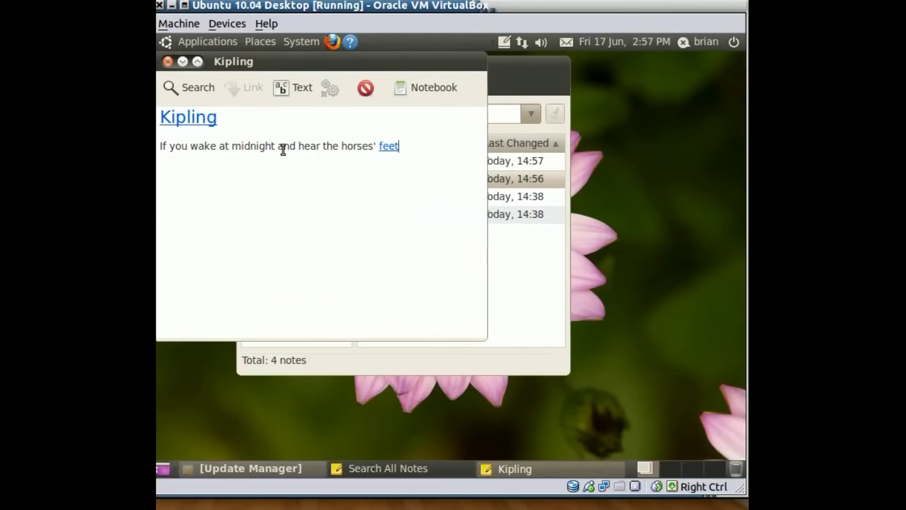
pyautogui.click(388, 147)
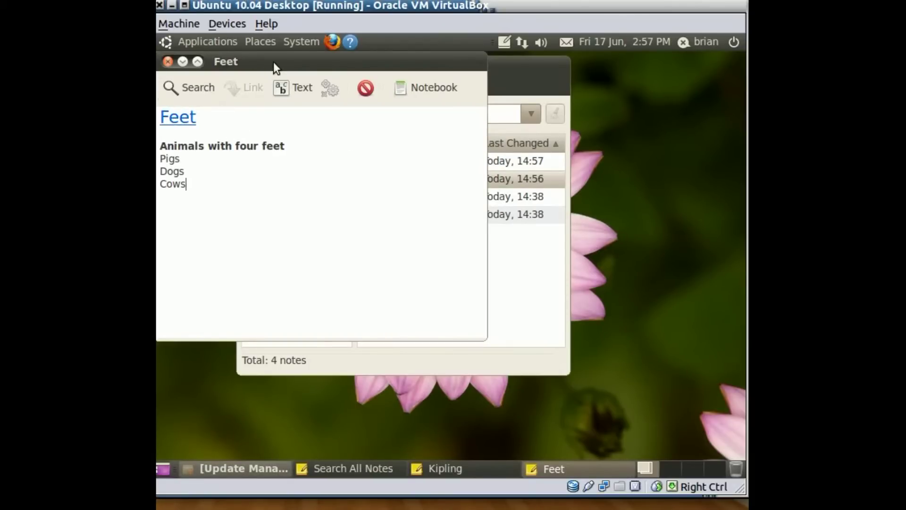
pyautogui.moveTo(273, 61); pyautogui.dragTo(372, 71)
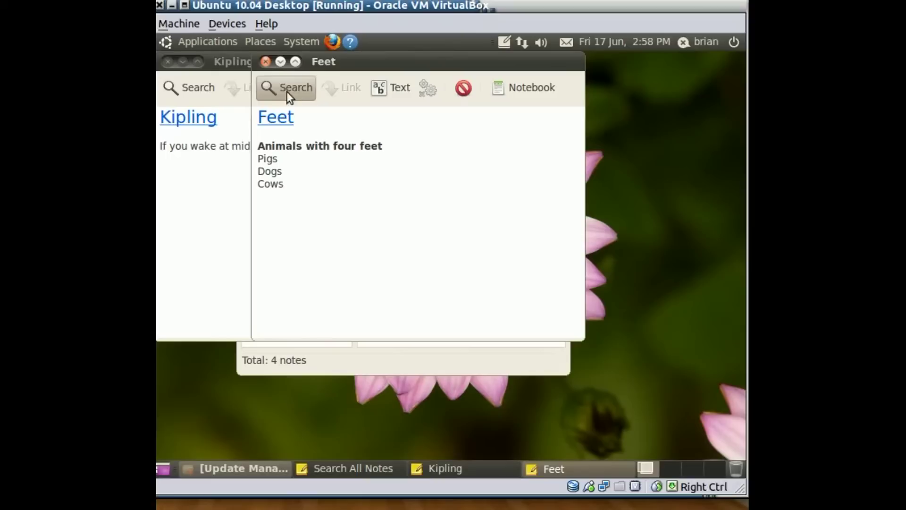
pyautogui.click(266, 63)
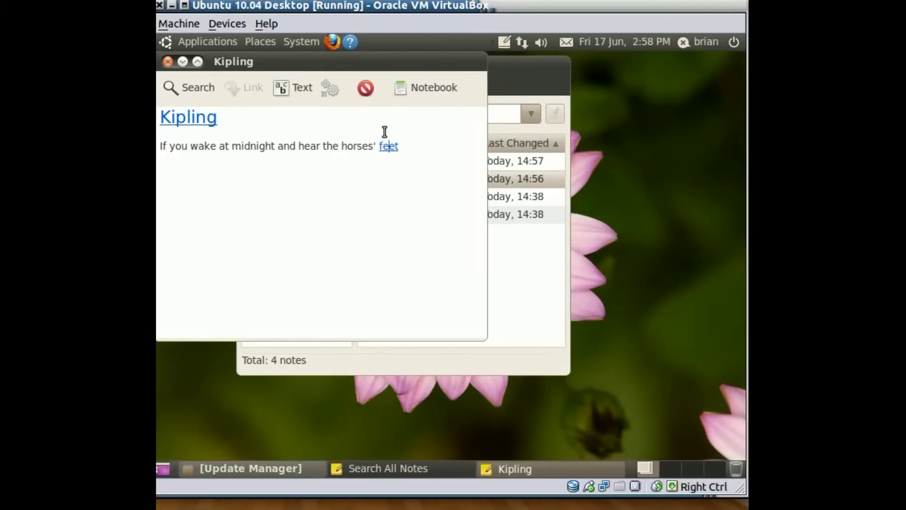
pyautogui.press('Return')
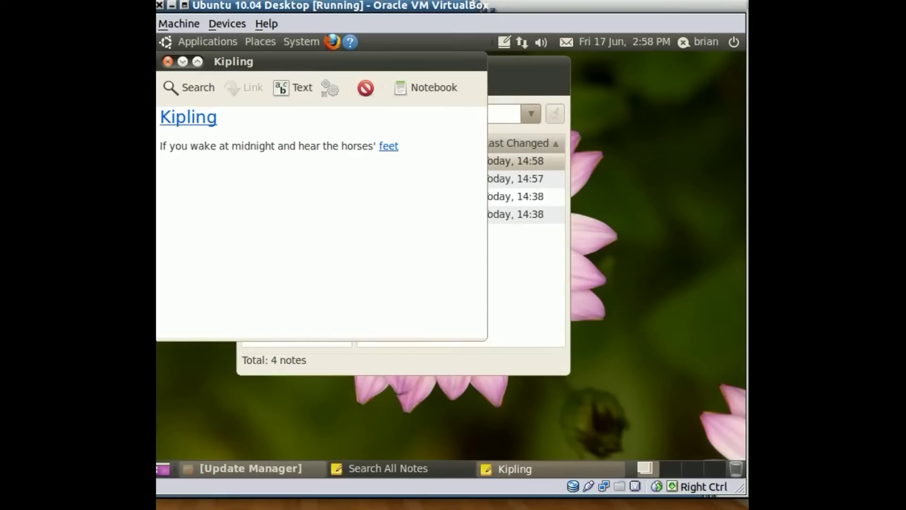
pyautogui.write('http://www.bbc.c')
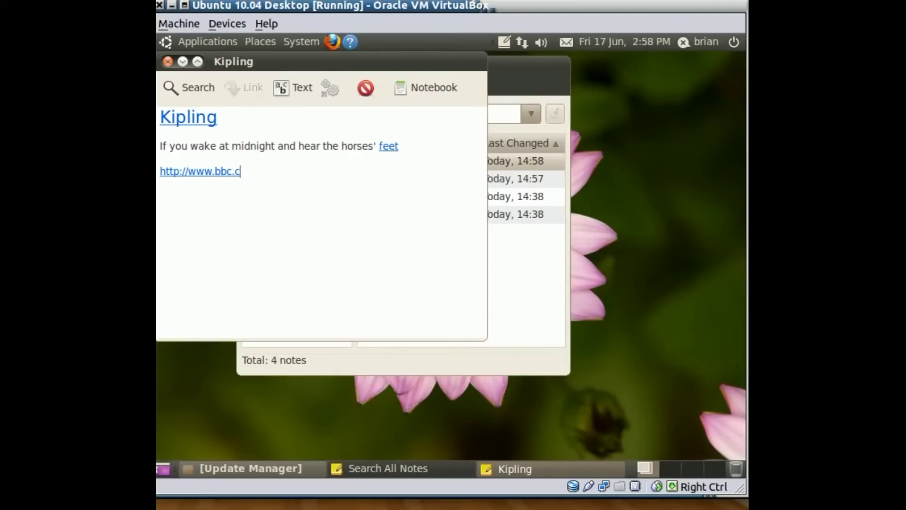
pyautogui.write('o.uk')
pyautogui.click(224, 172)
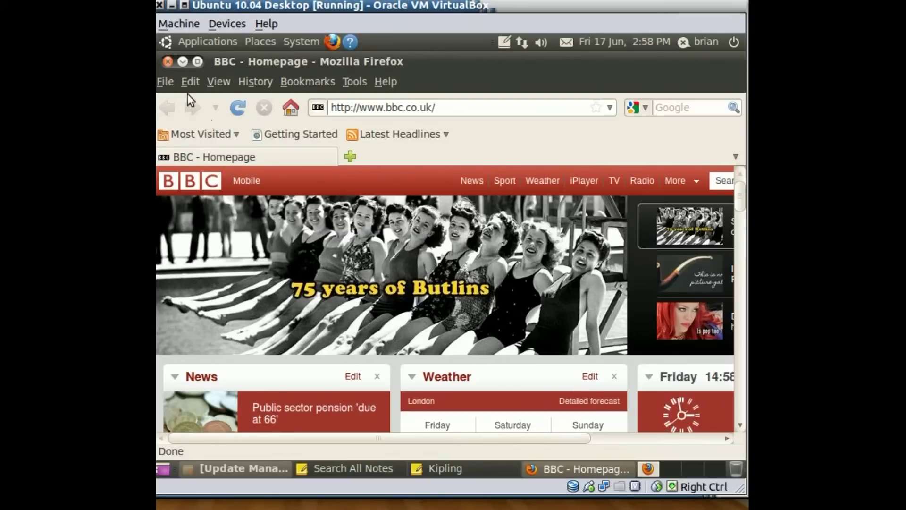
pyautogui.click(168, 60)
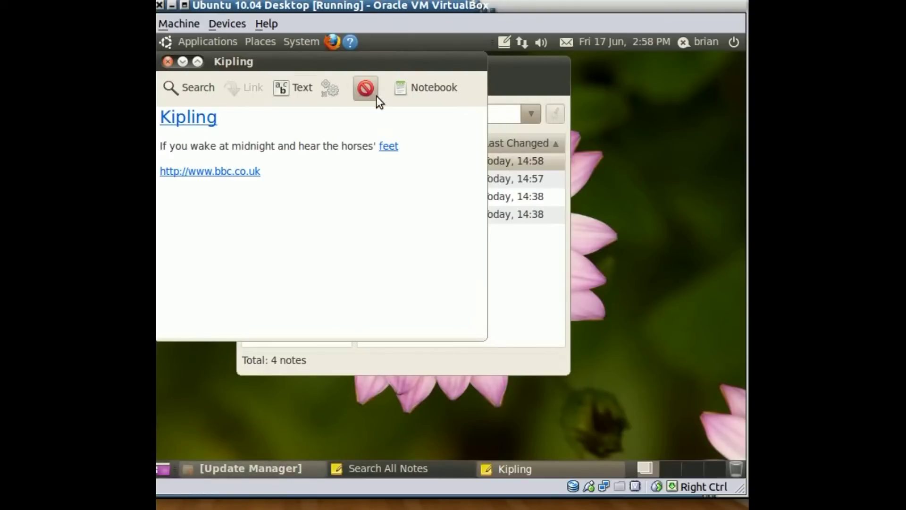
# Close the Kipling note window to return to the four-note list.
pyautogui.click(166, 62)
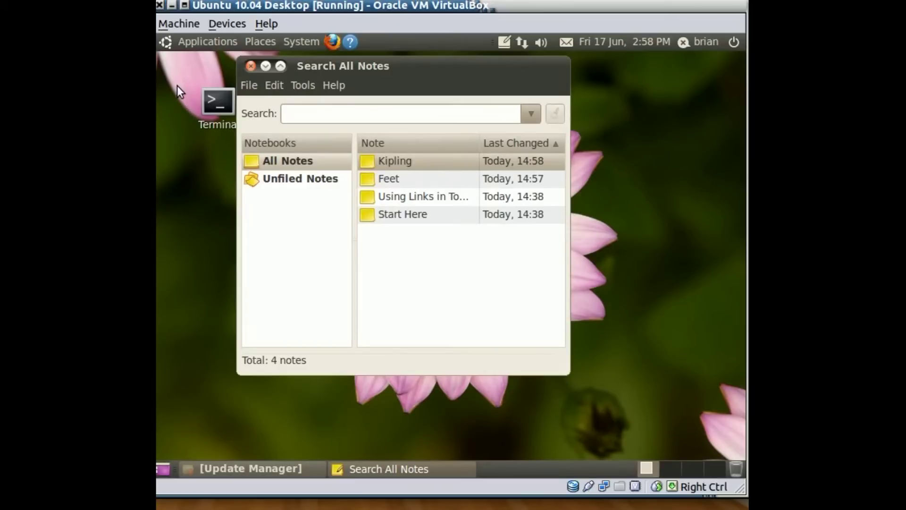
# Create a notebook named 'Animals' through File > Notebooks > New Notebook.
pyautogui.click(248, 86)
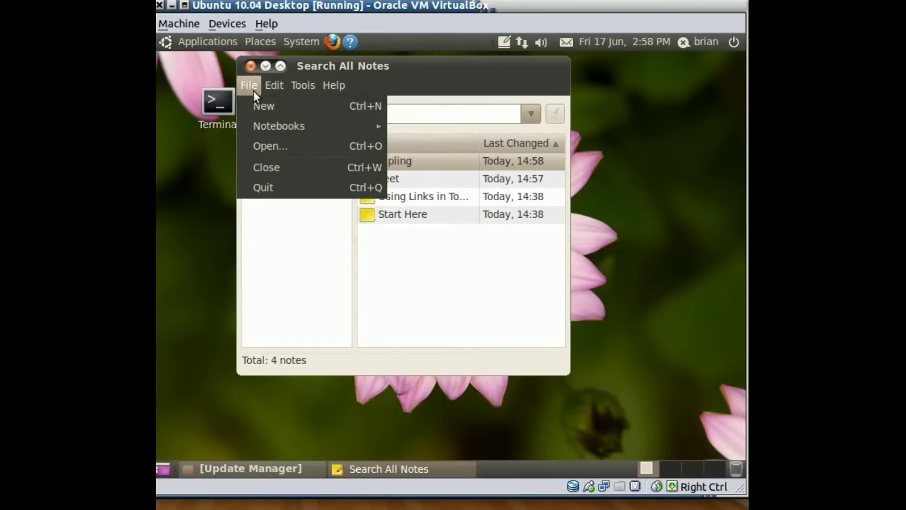
pyautogui.moveTo(313, 125)
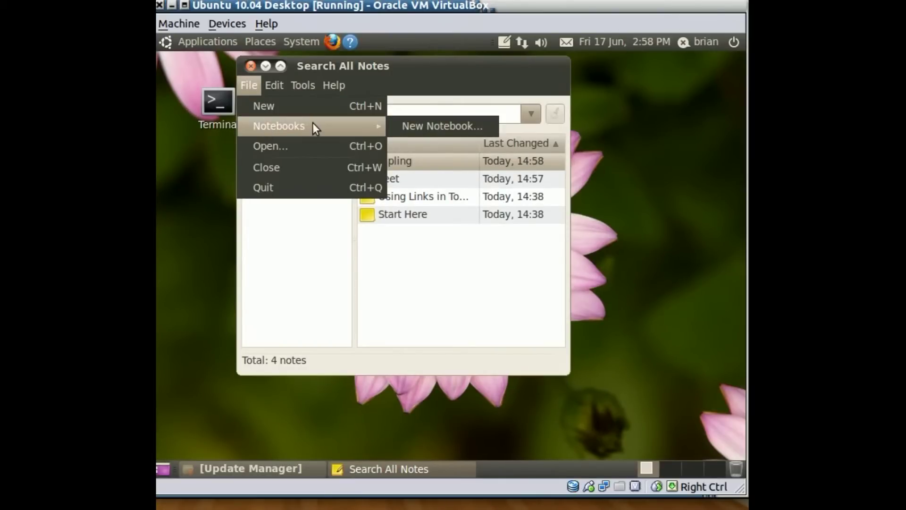
pyautogui.click(452, 125)
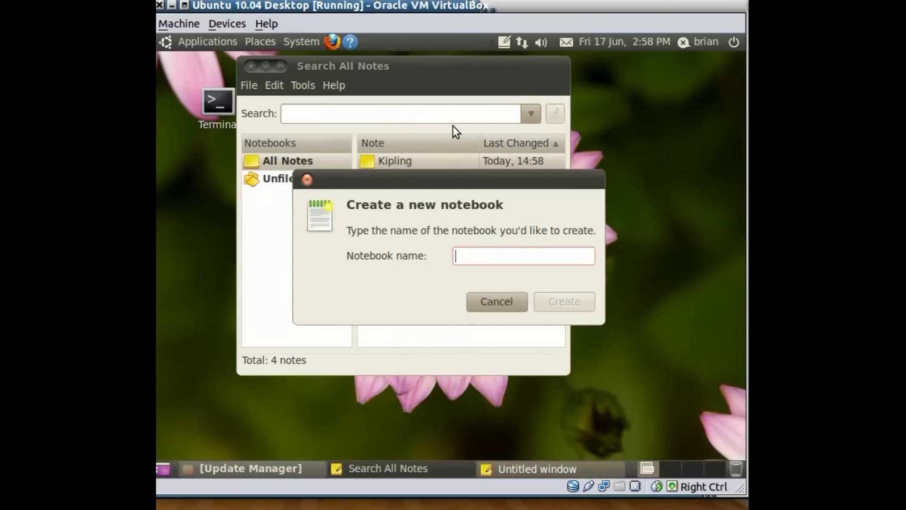
pyautogui.write('Animakl')
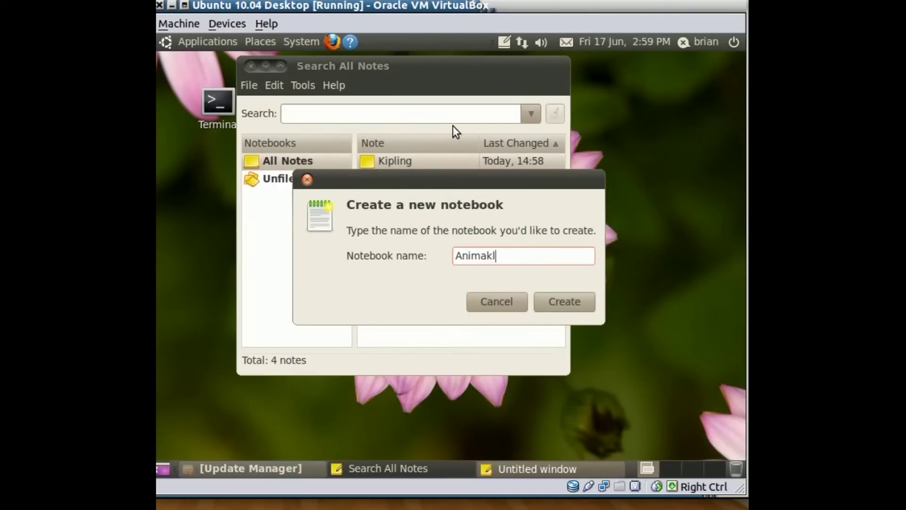
pyautogui.press('BackSpace')
pyautogui.press('BackSpace')
pyautogui.write('ls')
pyautogui.click(565, 301)
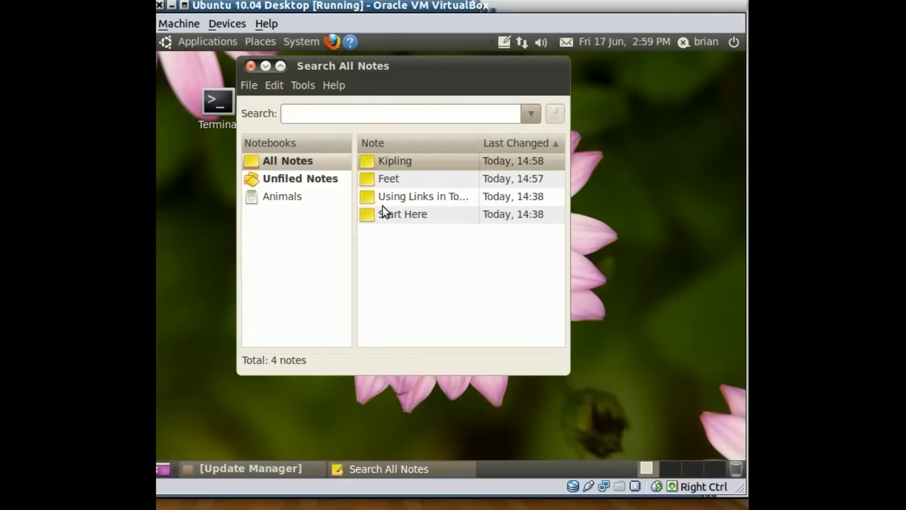
# Move the Feet note into Animals and verify it under the Animals, All Notes and Unfiled Notes views.
pyautogui.moveTo(367, 180); pyautogui.dragTo(294, 200)
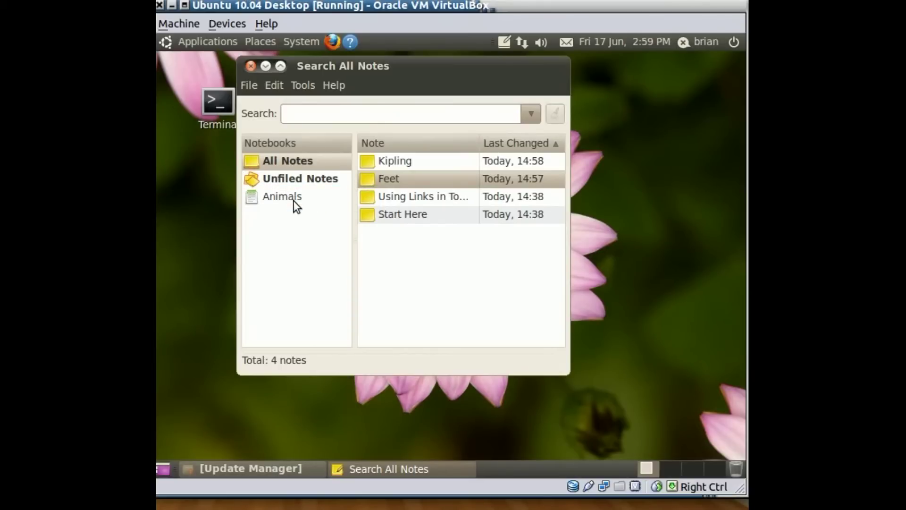
pyautogui.click(250, 195)
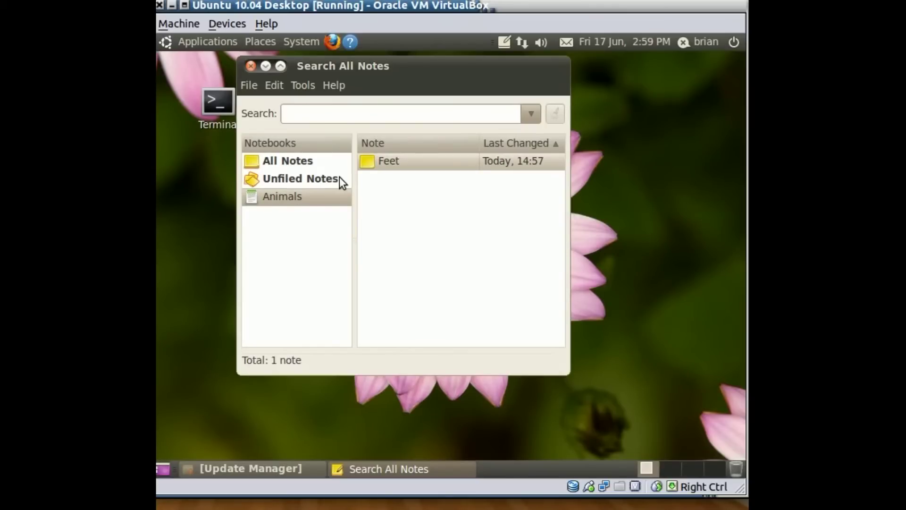
pyautogui.click(264, 161)
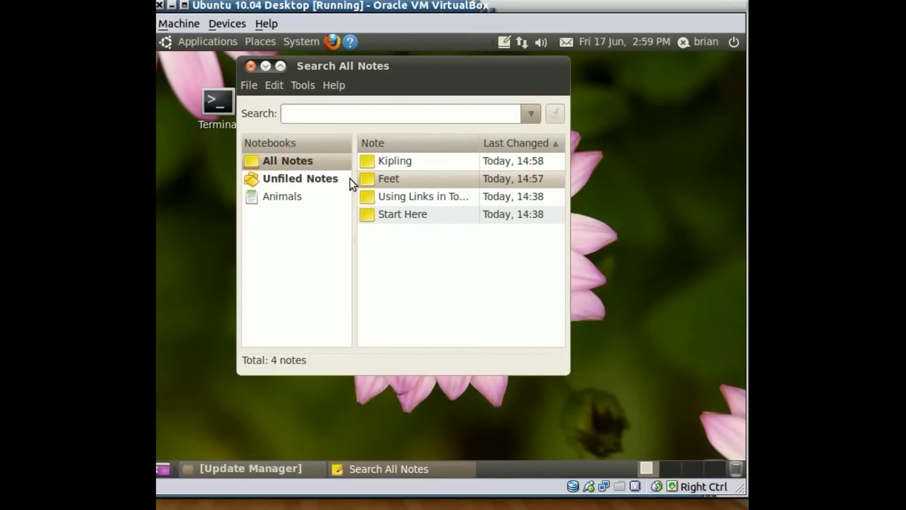
pyautogui.click(337, 176)
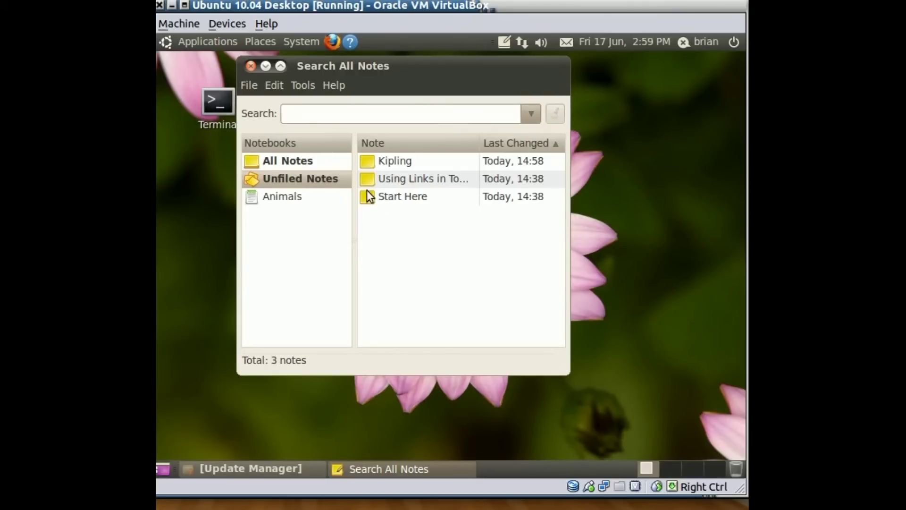
pyautogui.click(285, 163)
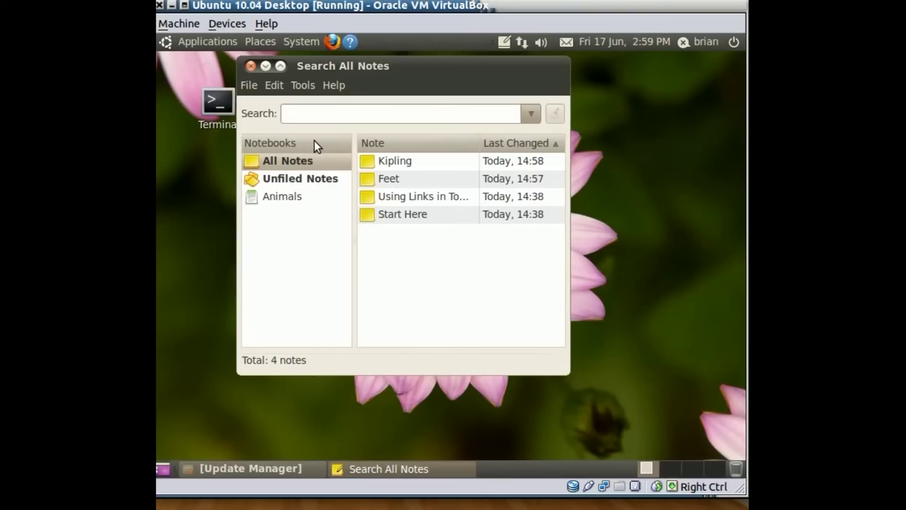
pyautogui.click(324, 113)
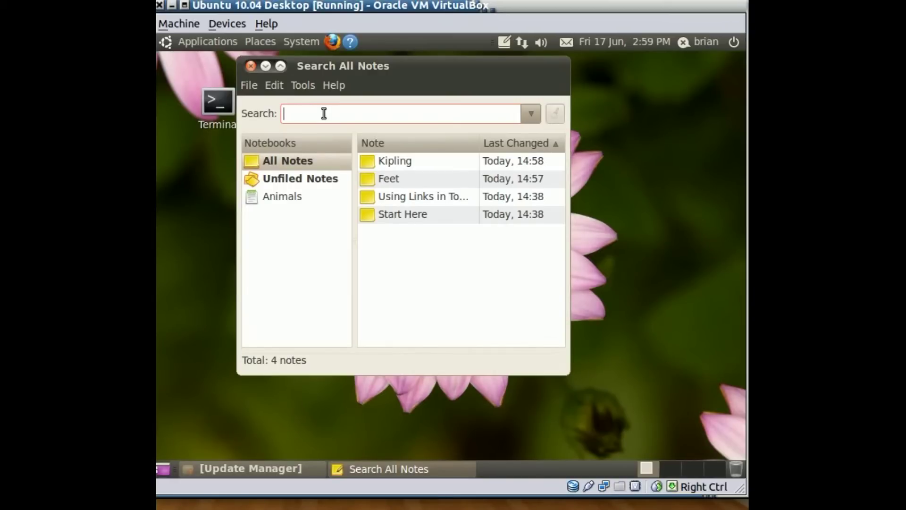
pyautogui.write('horses')
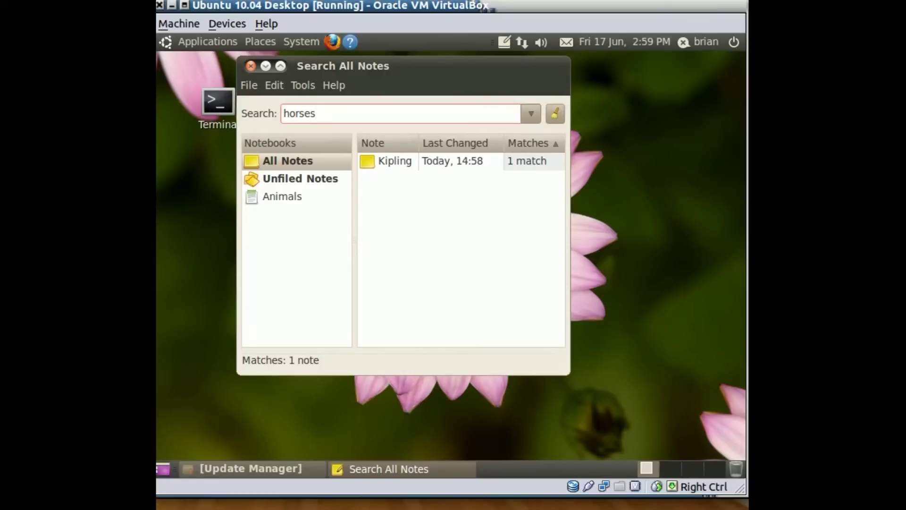
pyautogui.press('BackSpace')
pyautogui.press('BackSpace')
pyautogui.press('BackSpace')
pyautogui.press('BackSpace')
pyautogui.press('BackSpace')
pyautogui.press('BackSpace')
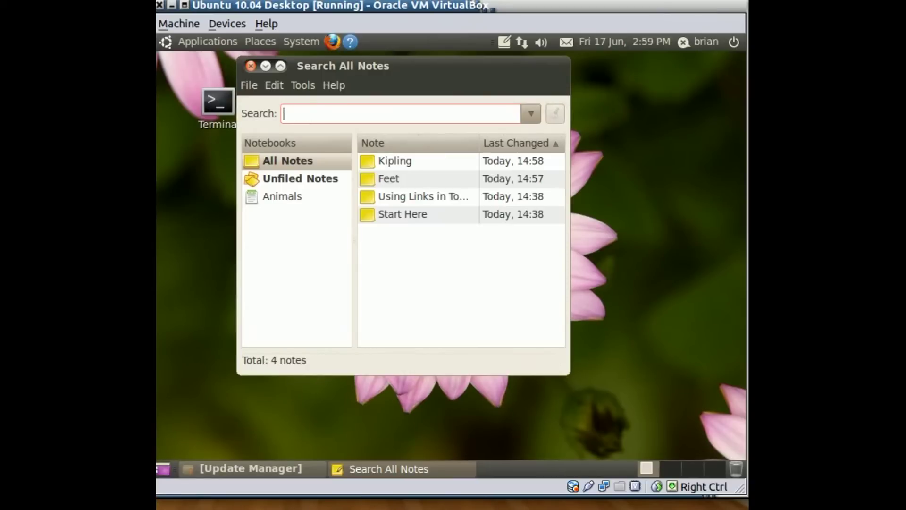
pyautogui.write('co')
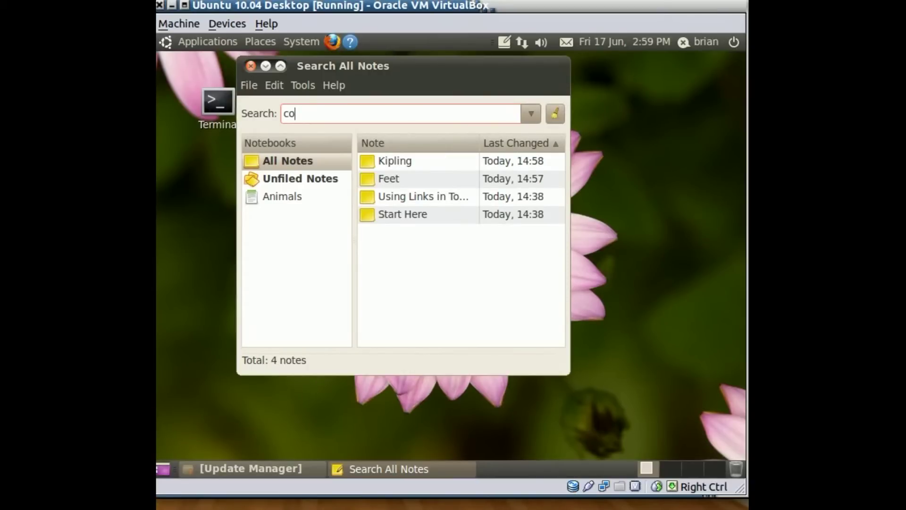
pyautogui.write('ws')
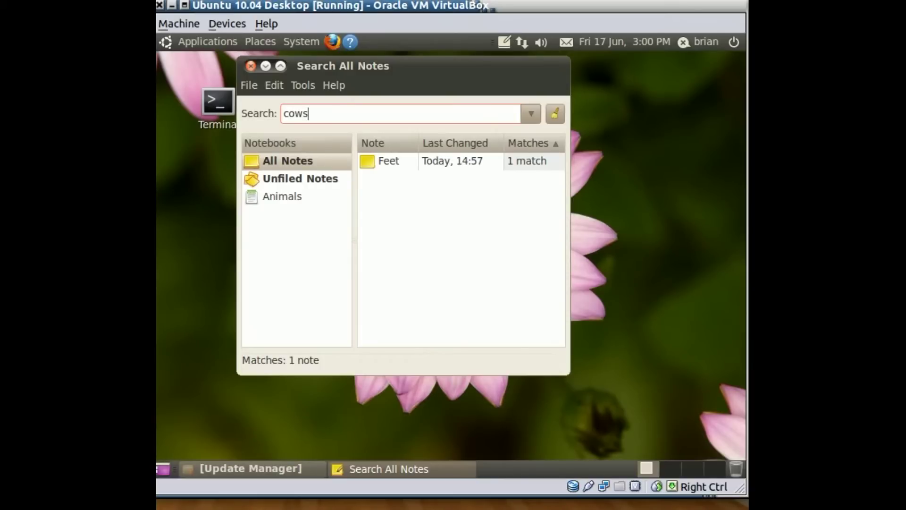
pyautogui.press('BackSpace')
pyautogui.press('BackSpace')
pyautogui.press('BackSpace')
pyautogui.press('BackSpace')
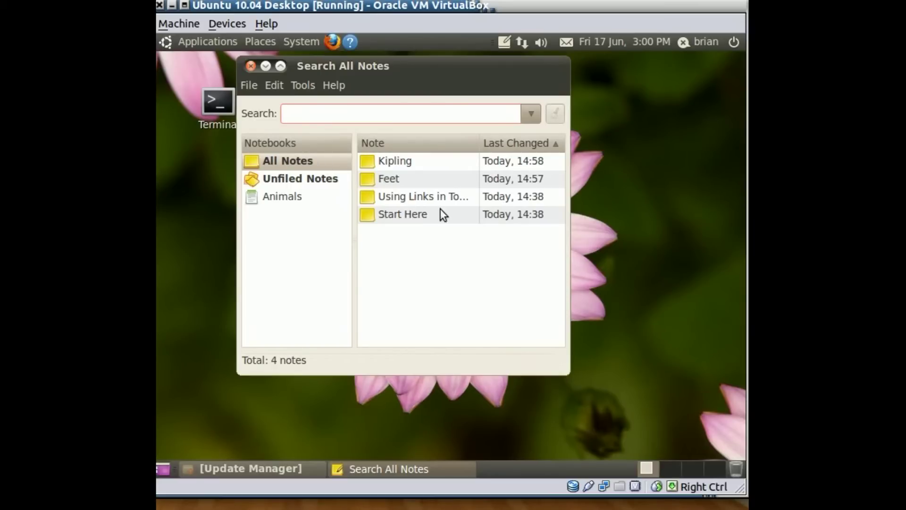
pyautogui.doubleClick(367, 195)
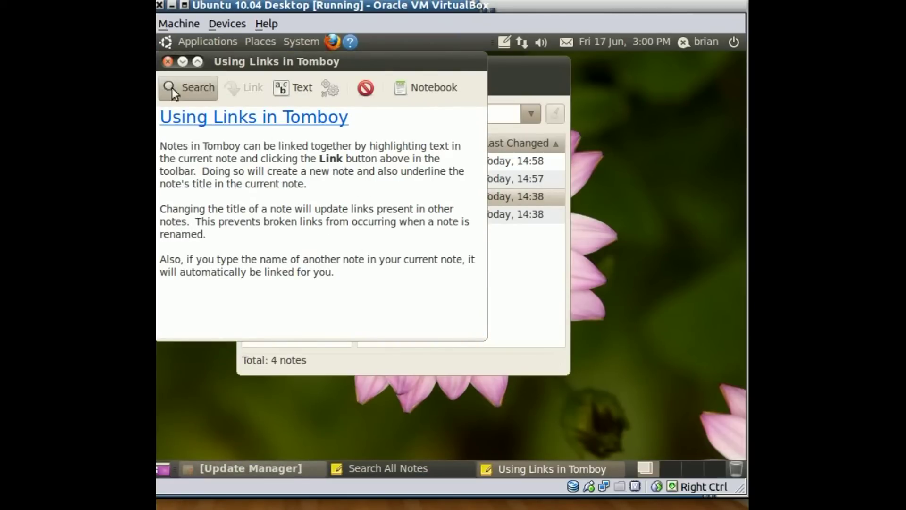
pyautogui.click(170, 61)
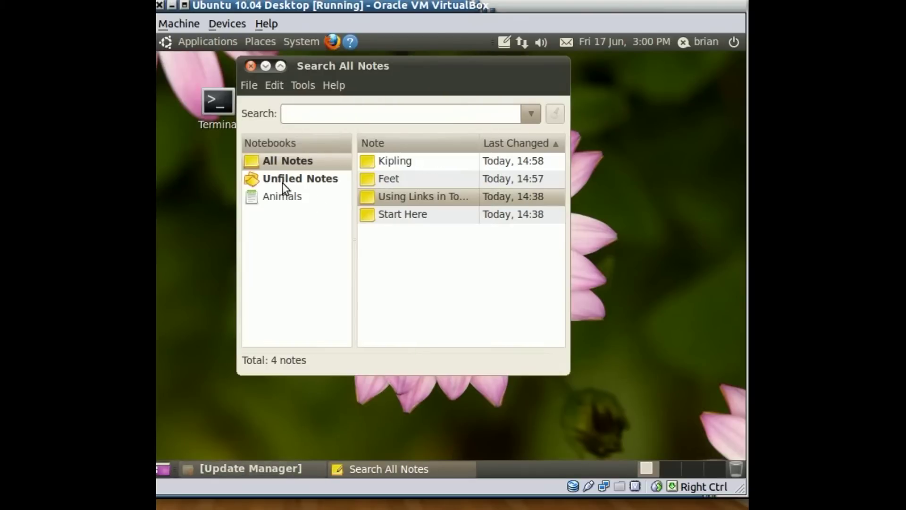
pyautogui.doubleClick(431, 214)
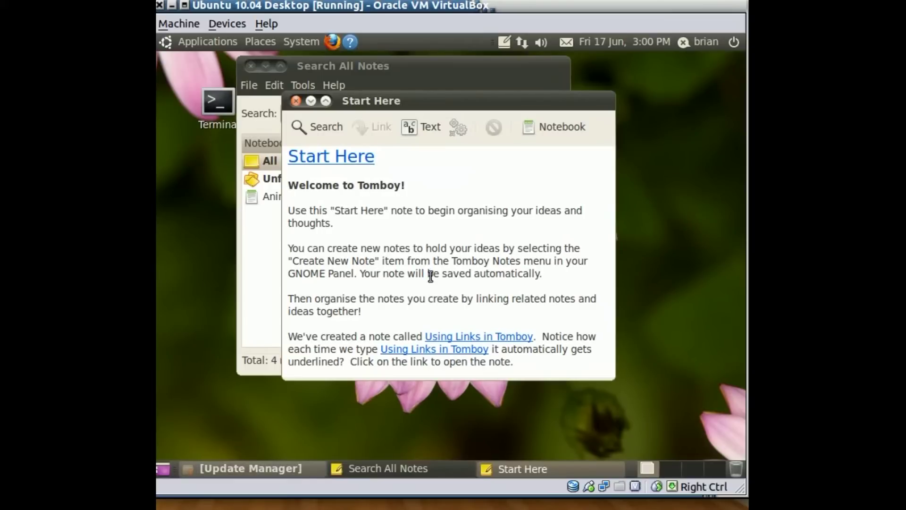
pyautogui.click(295, 101)
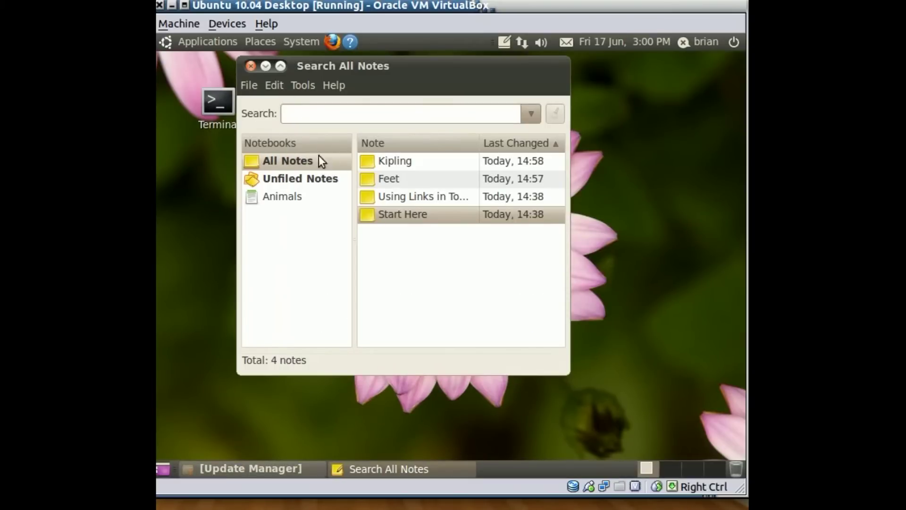
# Open Edit > Preferences at the Synchronisation tab and expand the sync service list.
pyautogui.click(280, 84)
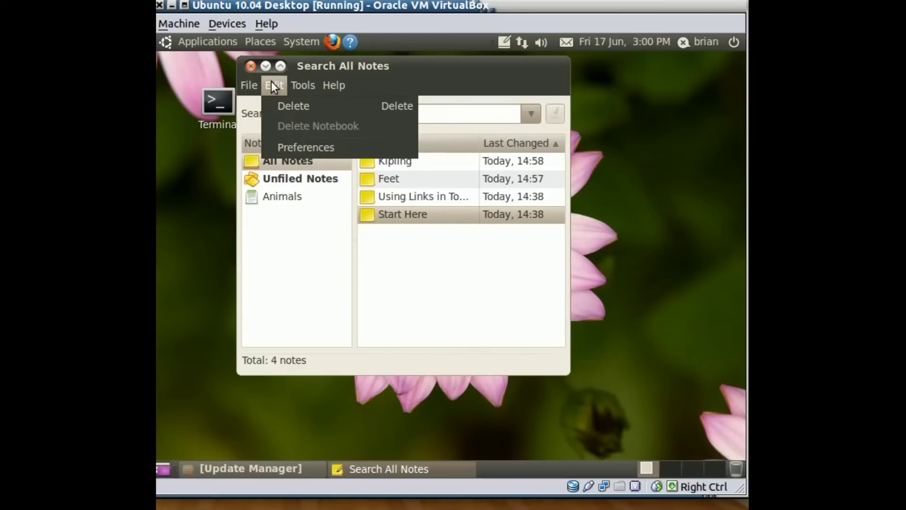
pyautogui.click(297, 147)
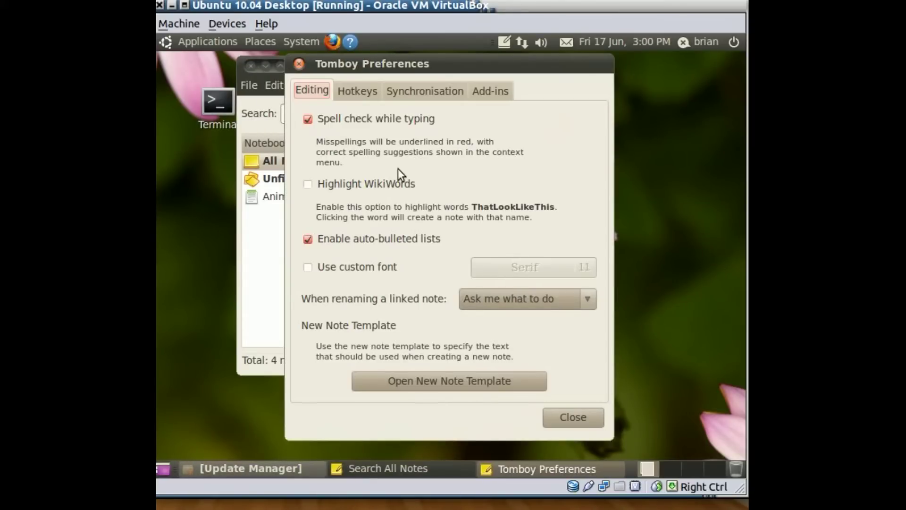
pyautogui.click(410, 92)
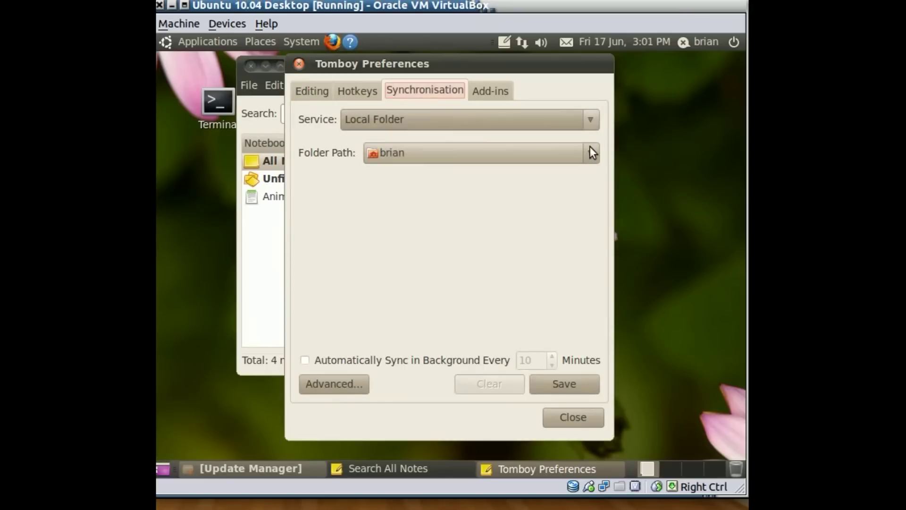
pyautogui.click(589, 122)
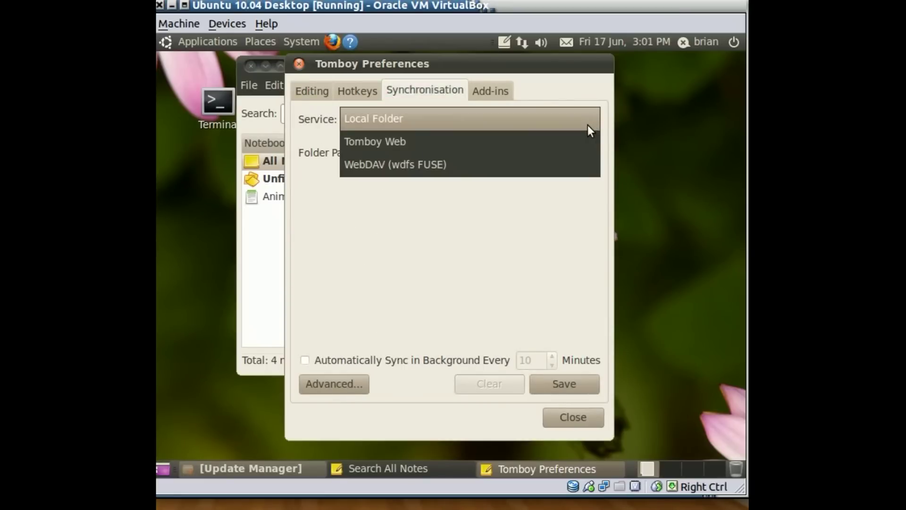
# Switch the sync service to Tomboy Web and enable background sync every 10 minutes.
pyautogui.click(582, 143)
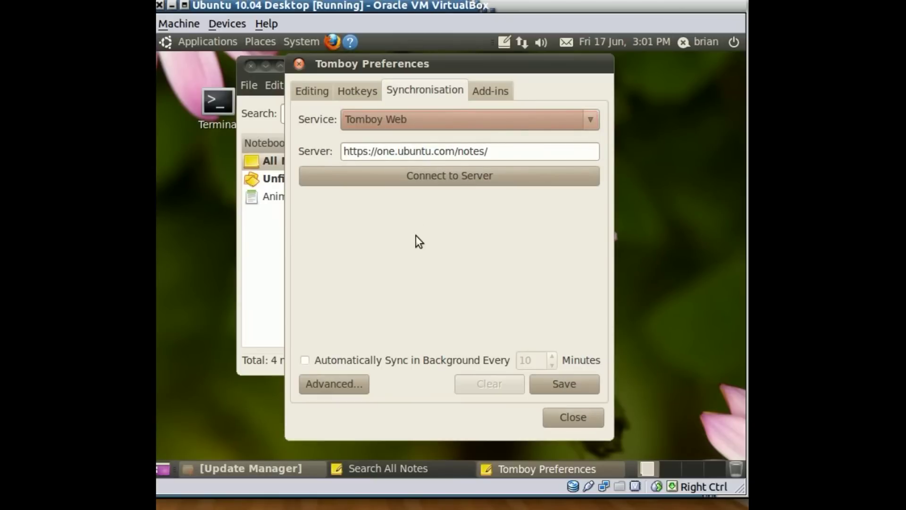
pyautogui.click(428, 179)
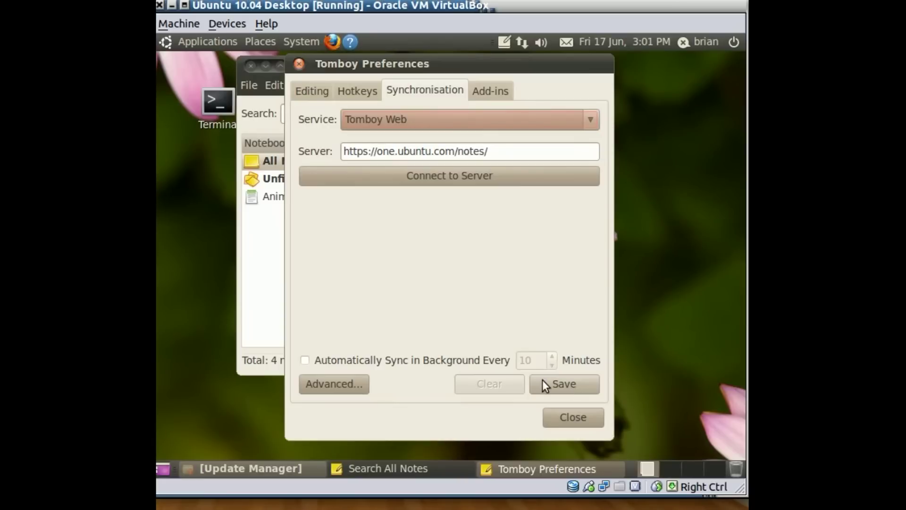
pyautogui.click(305, 362)
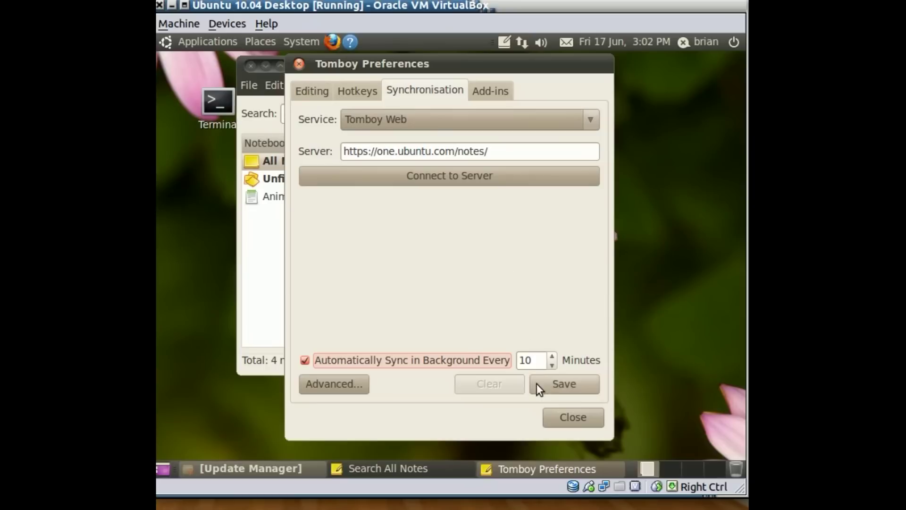
# Close the Preferences dialog, returning to the Search All Notes list of four notes.
pyautogui.click(553, 420)
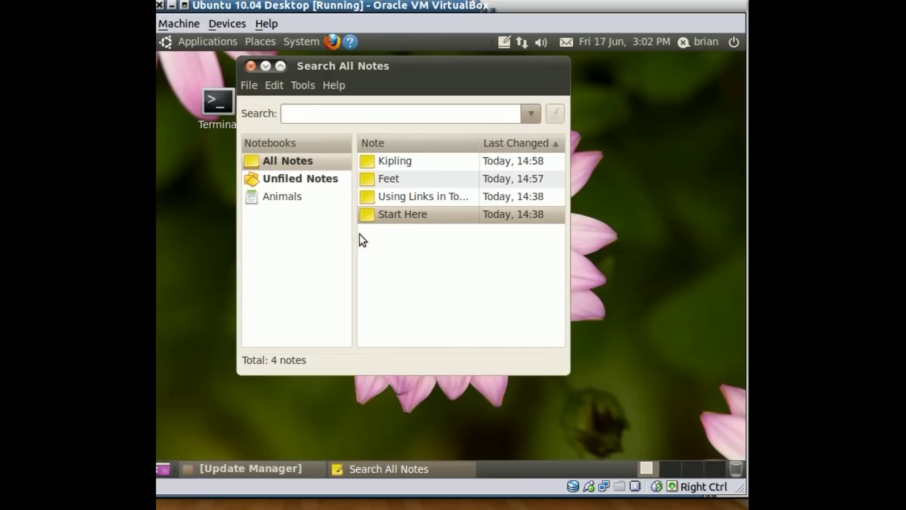
pyautogui.click(388, 162)
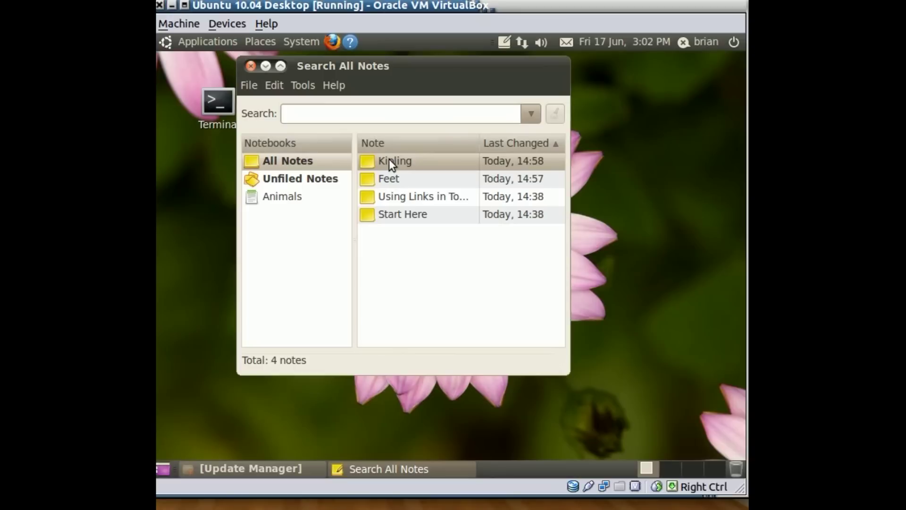